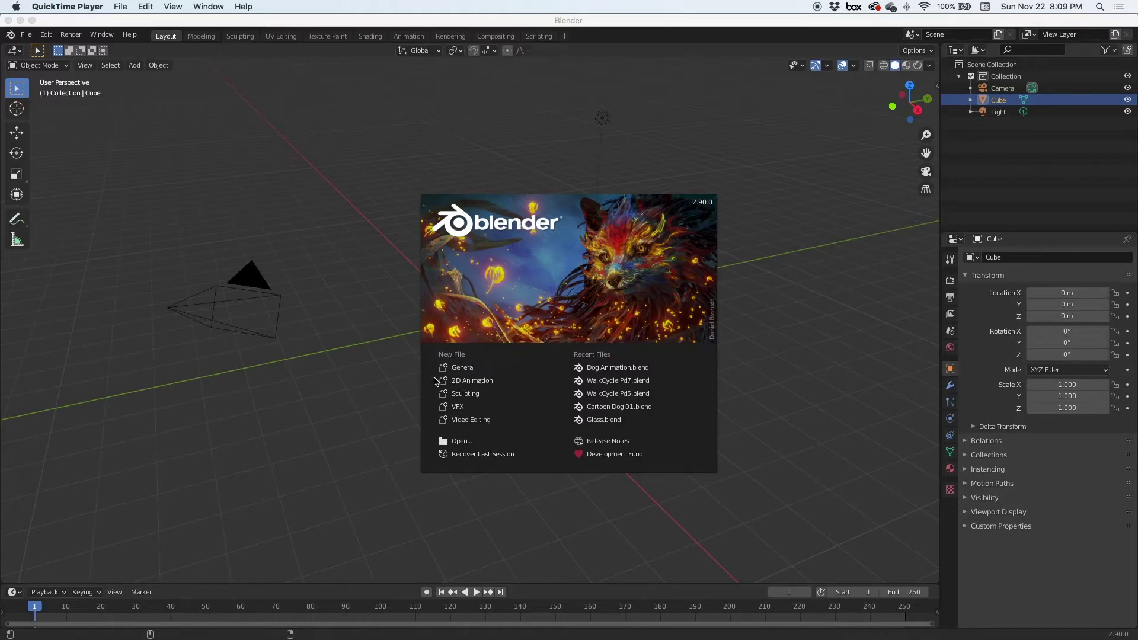
Create a new 2D Animation file, then draw a test zigzag stroke and undo it.
left_click(471, 382)
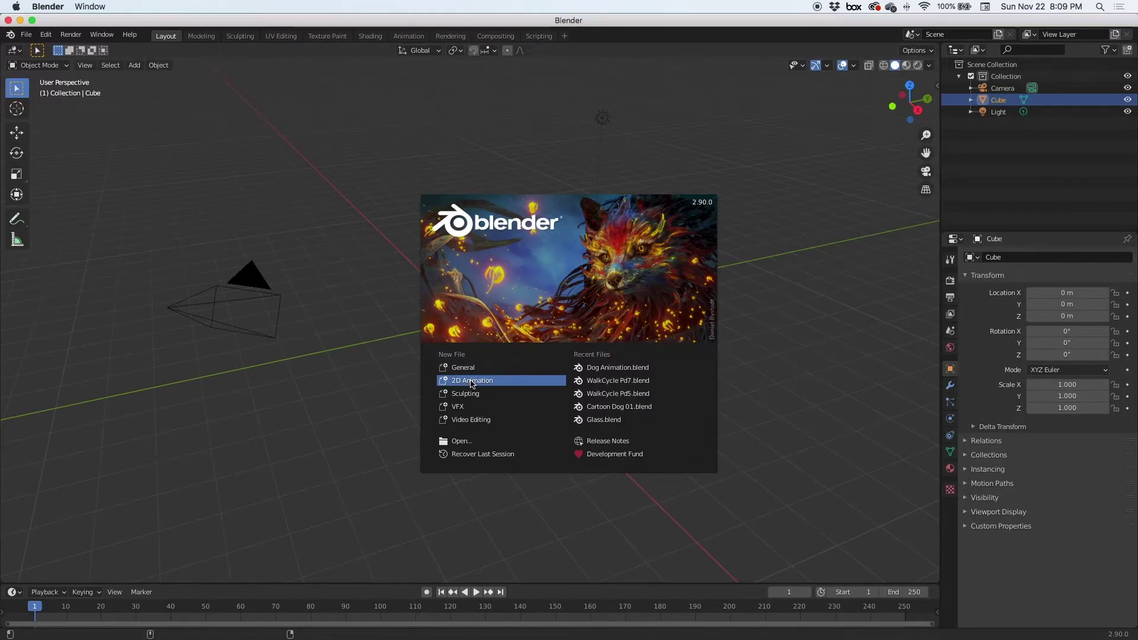
left_click(472, 382)
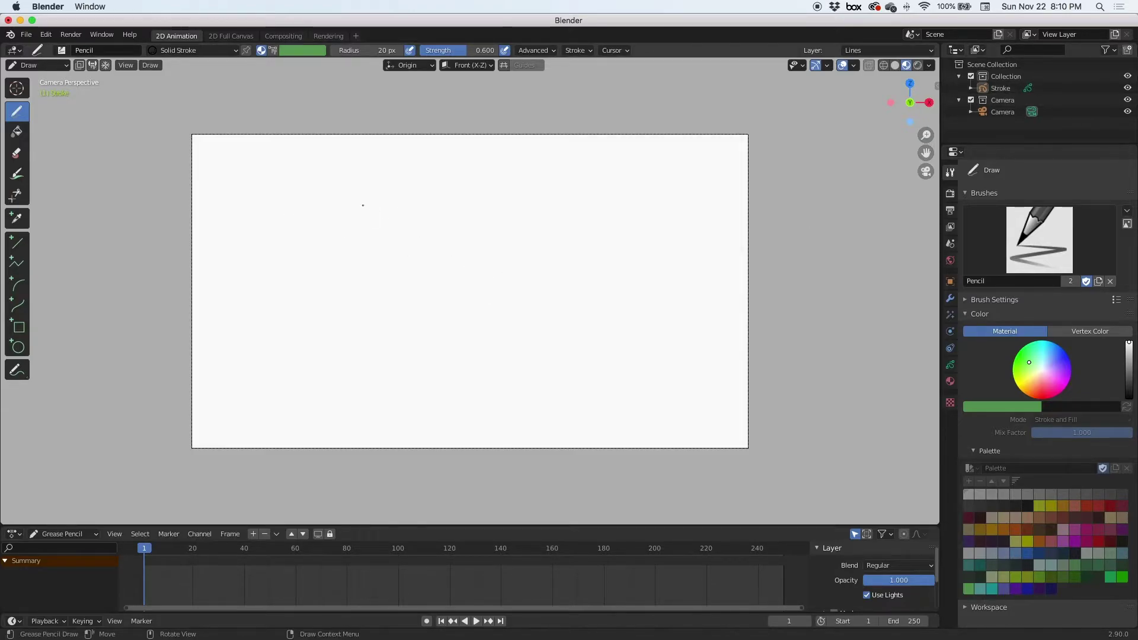
mouse_move(335, 183)
left_mouse_down()
mouse_move(479, 294)
mouse_move(586, 404)
left_mouse_up()
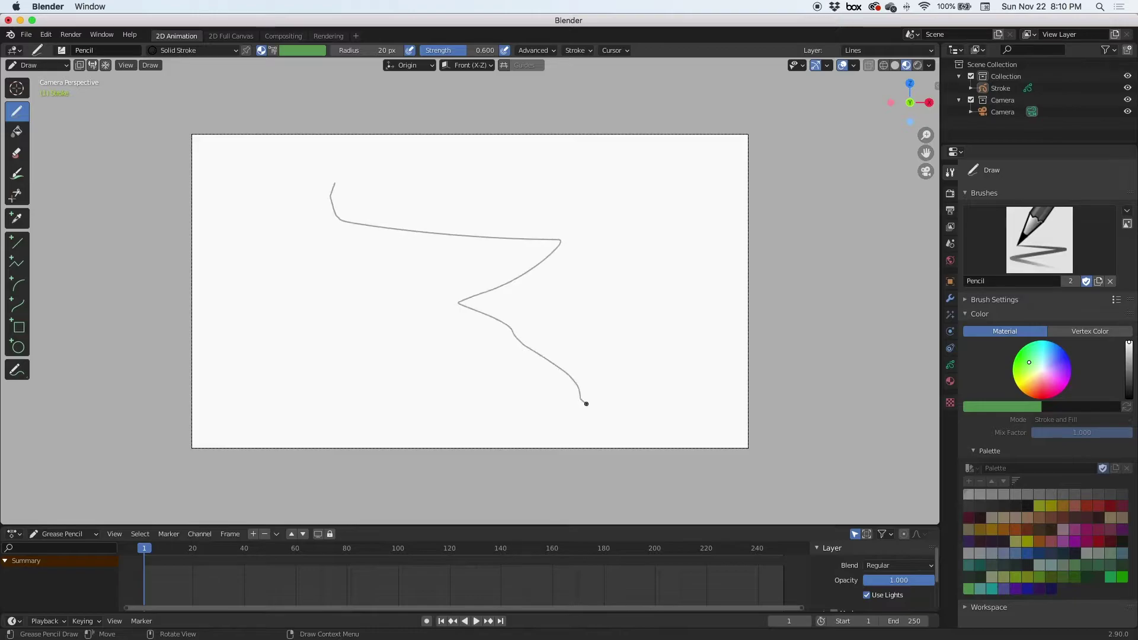
key("ctrl+z")
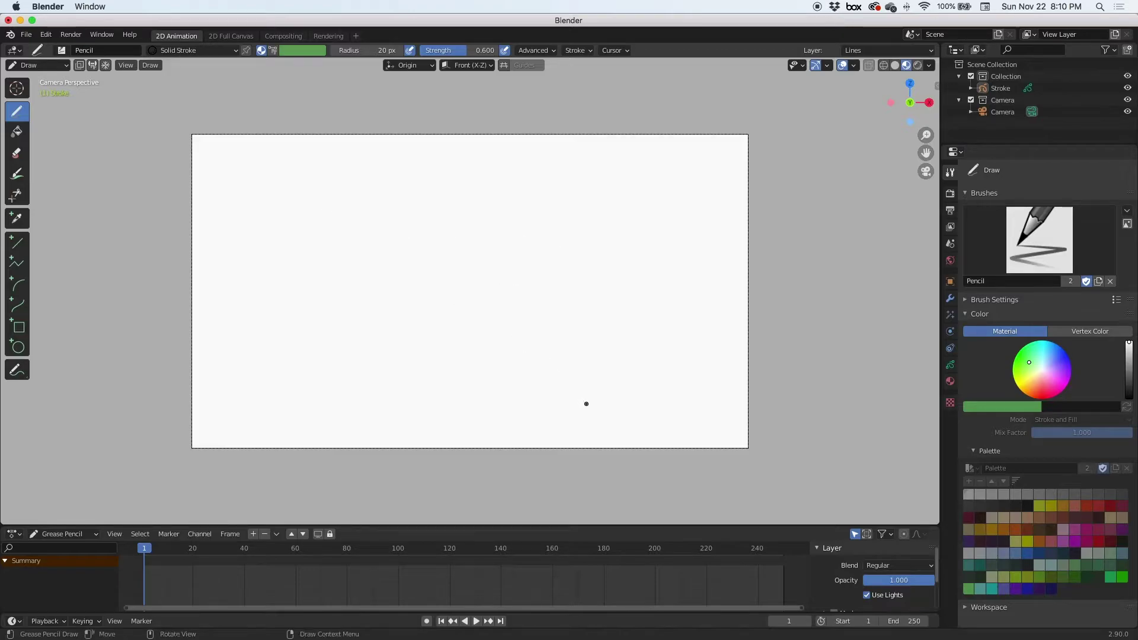
left_click(63, 66)
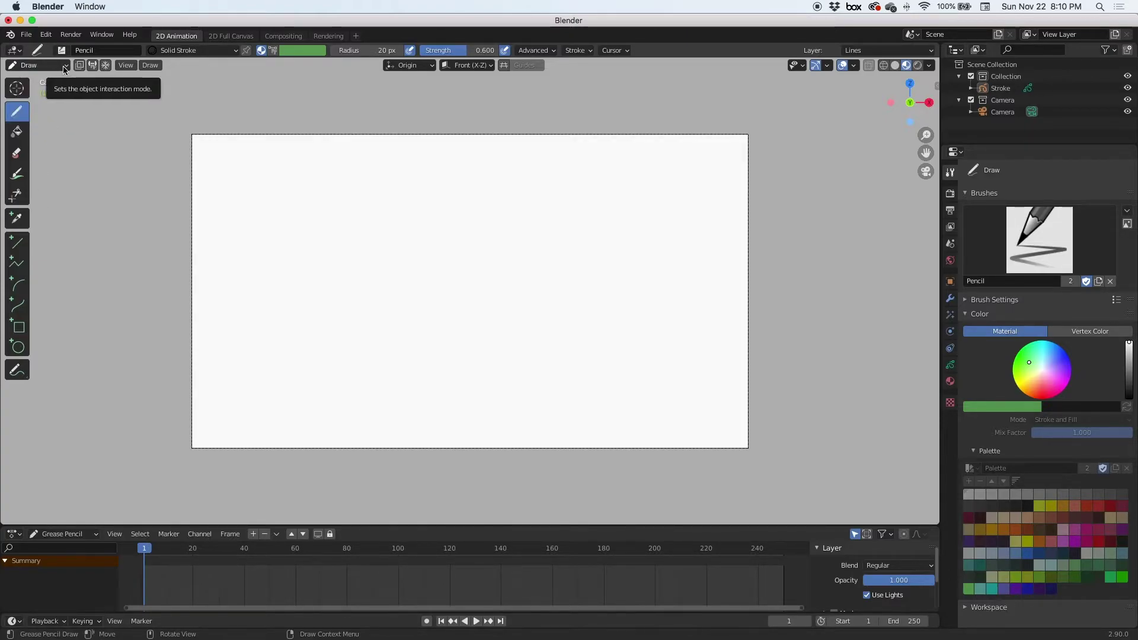
Switch the canvas to Object Mode and bring up the Add > Image choices.
left_click(64, 68)
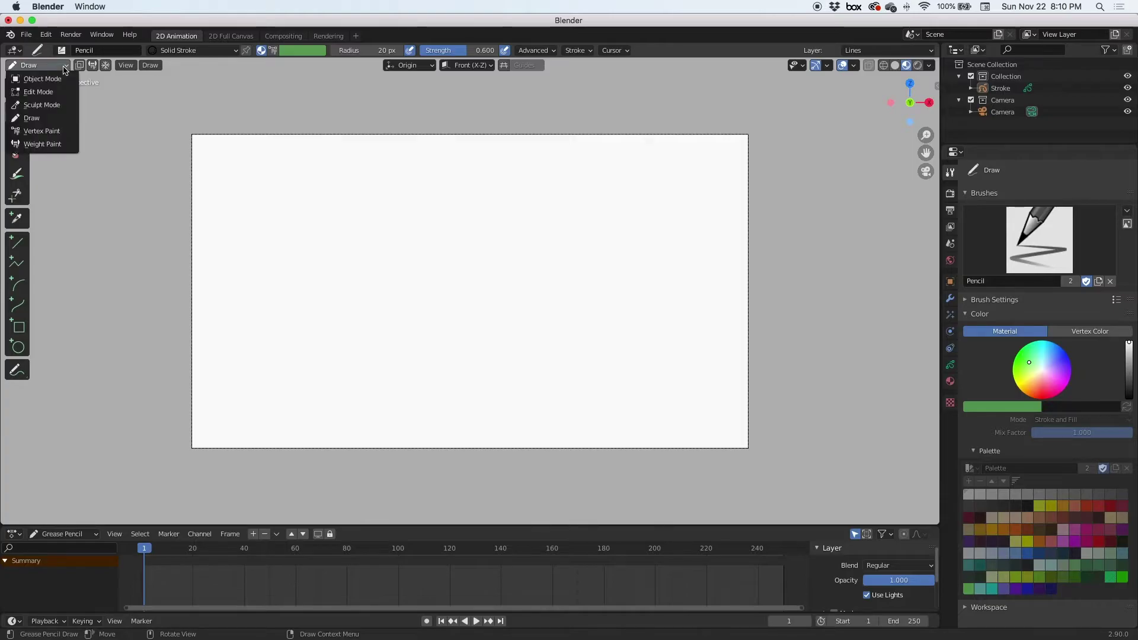
left_click(57, 83)
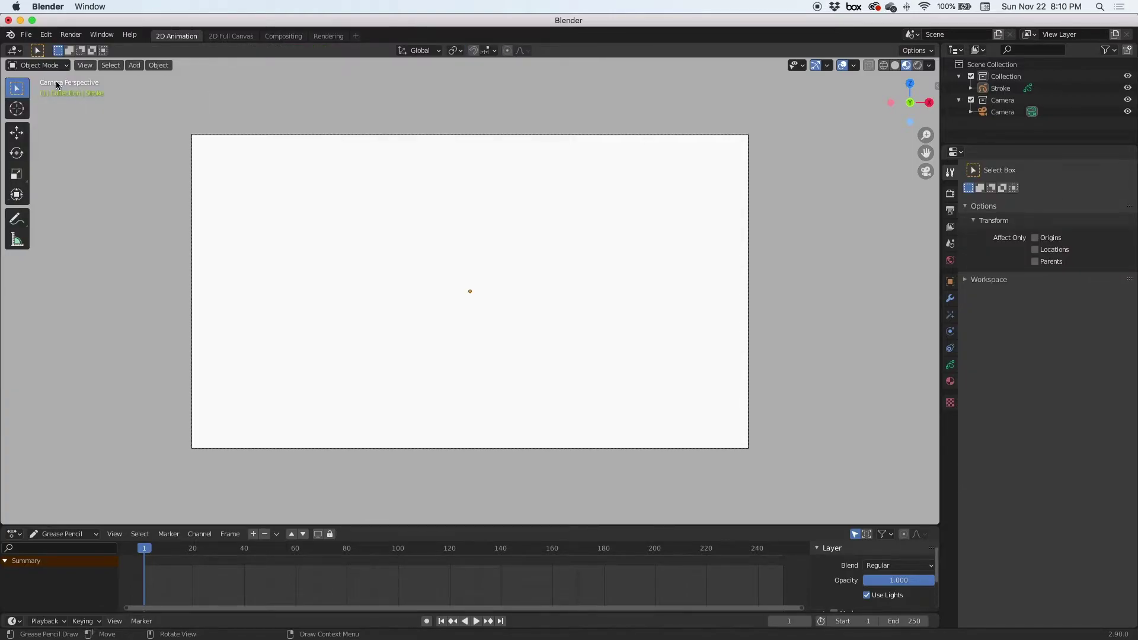
left_click(137, 66)
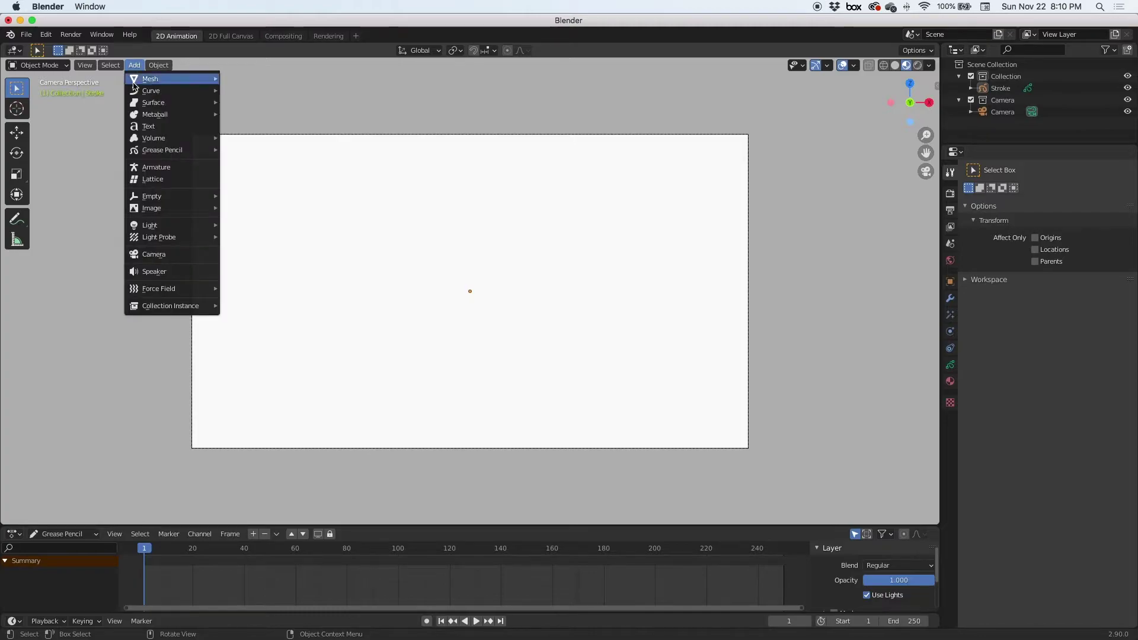
mouse_move(134, 210)
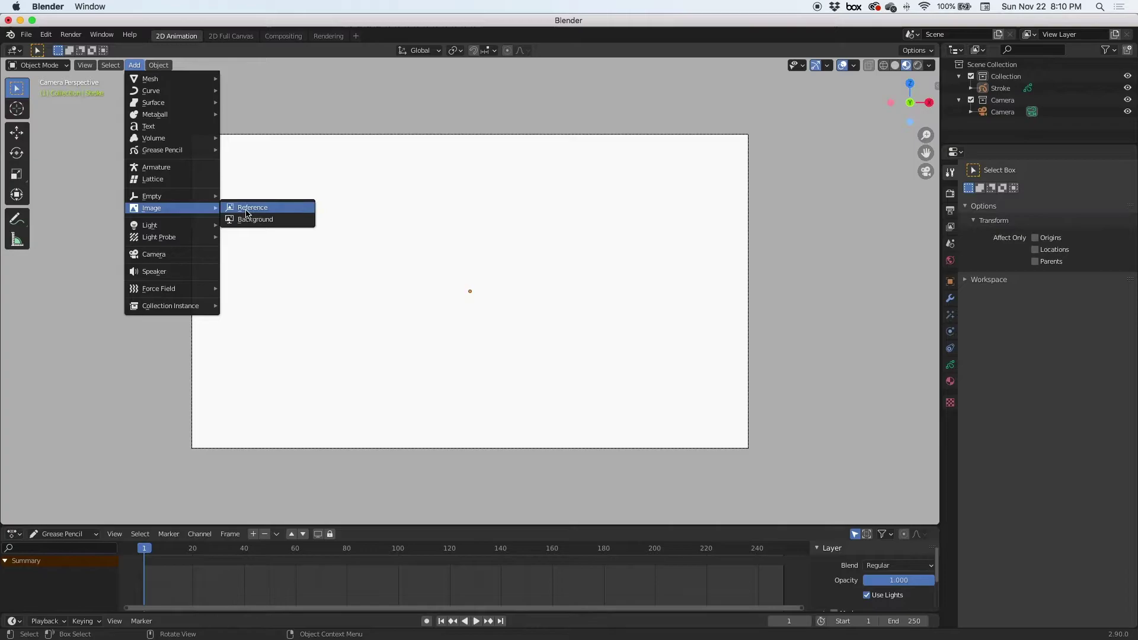
Load Walk Ref Video.mp4 from the Desktop as a reference image, with movie files shown.
left_click(247, 208)
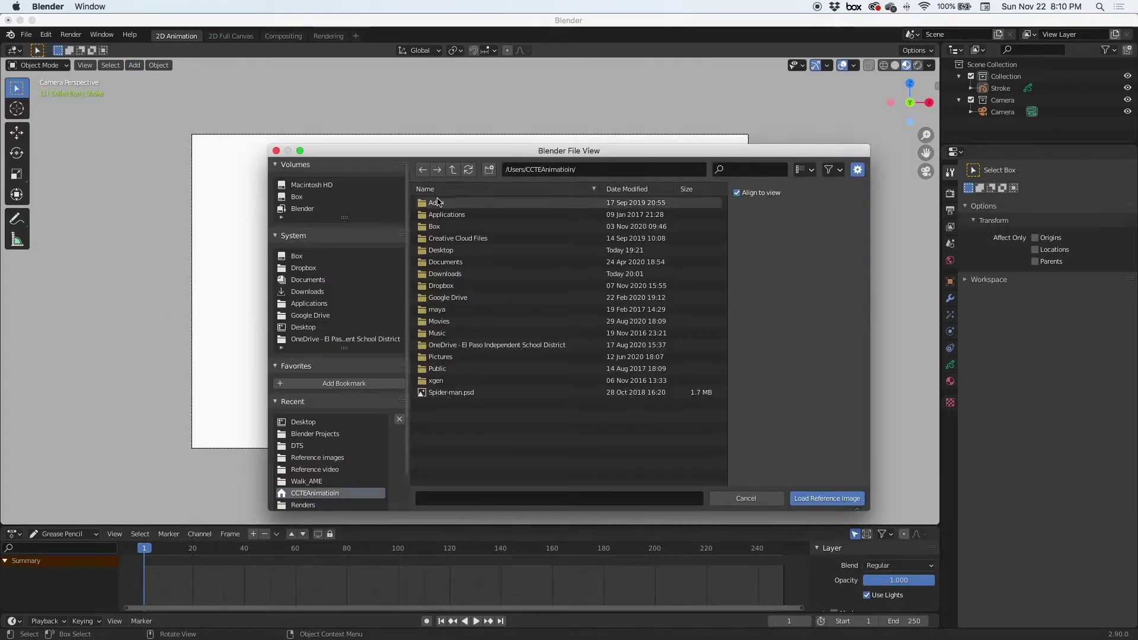
left_click_drag(443, 153, 330, 102)
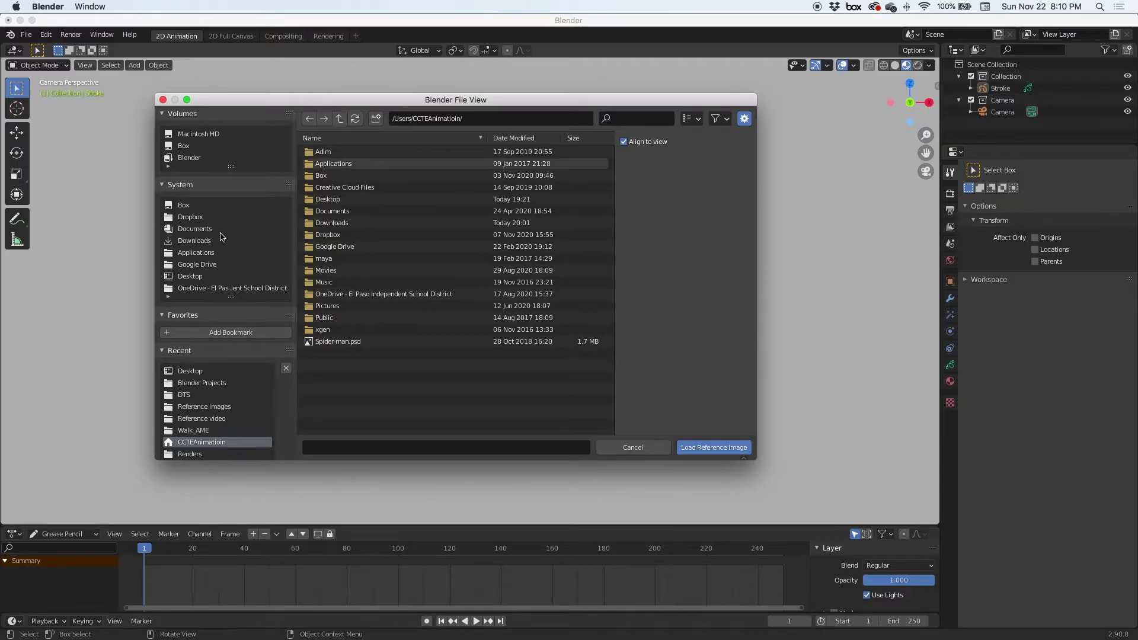
left_click(191, 276)
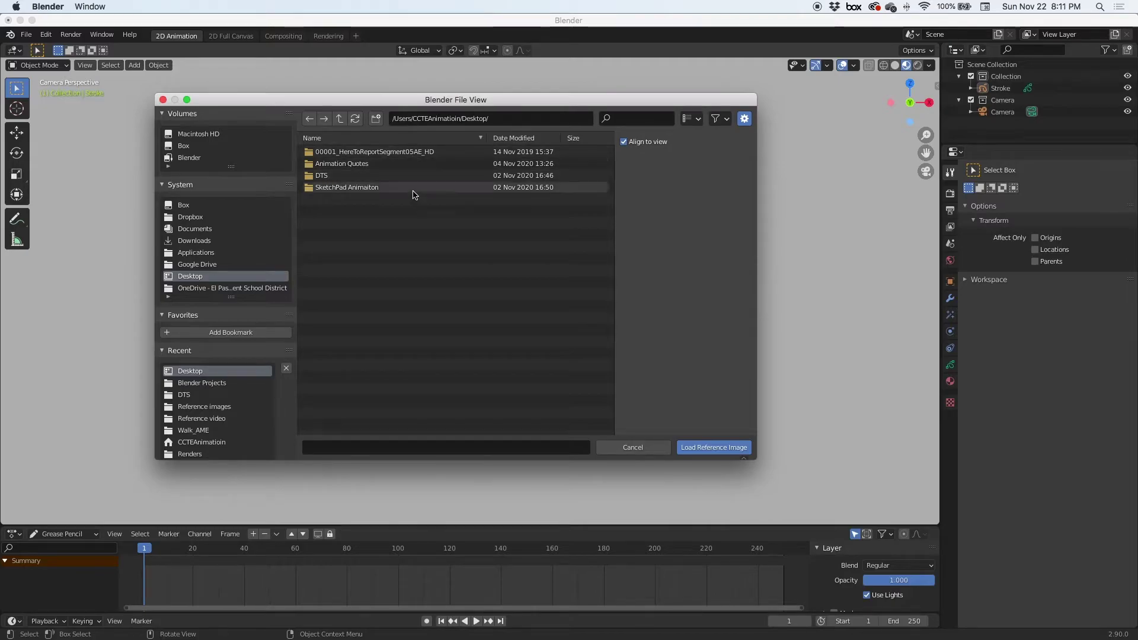
left_click(720, 121)
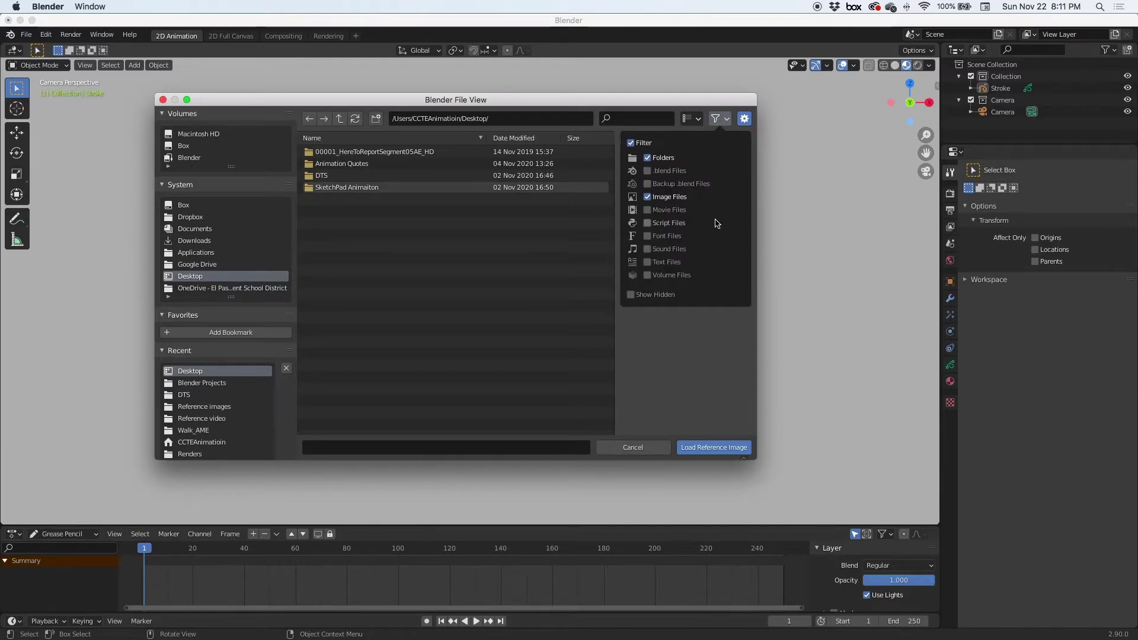
left_click(648, 211)
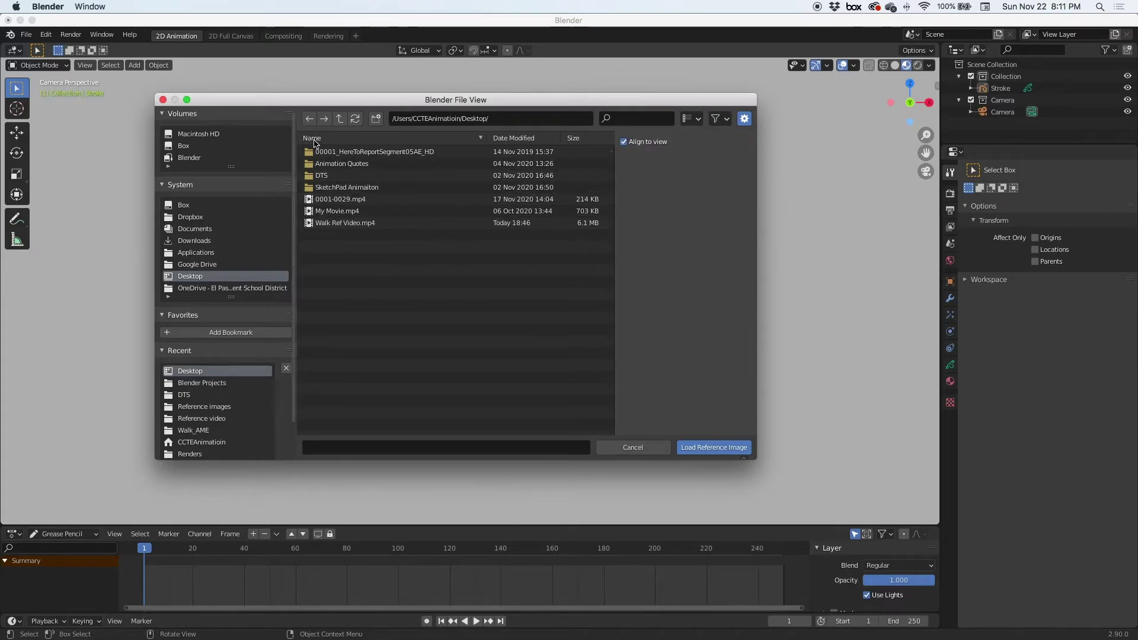
left_click(333, 226)
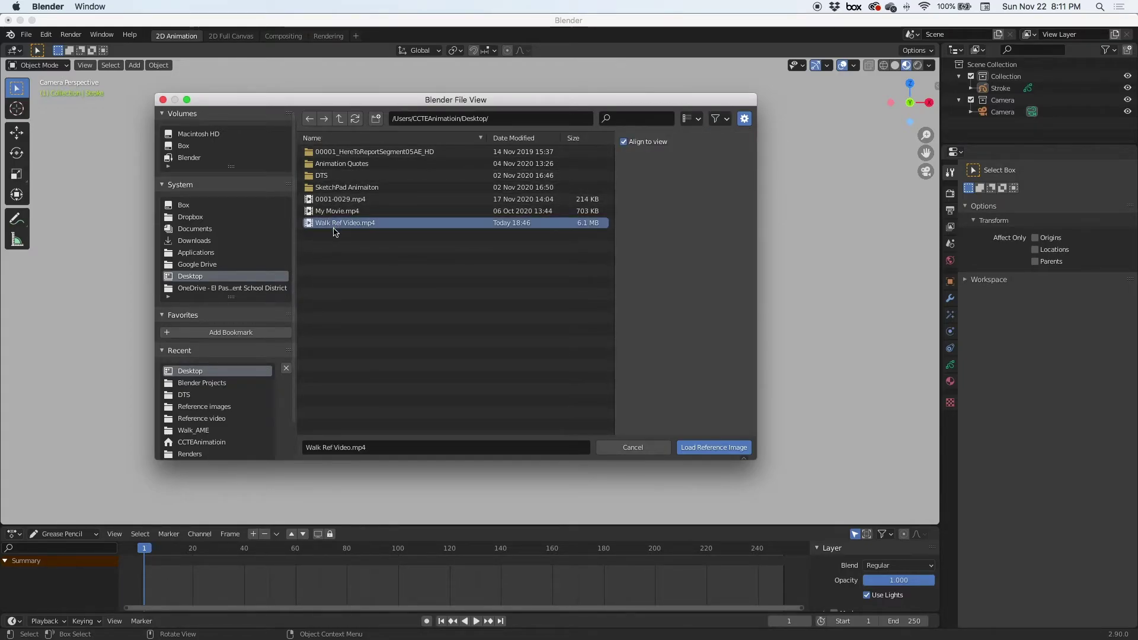
left_click(702, 447)
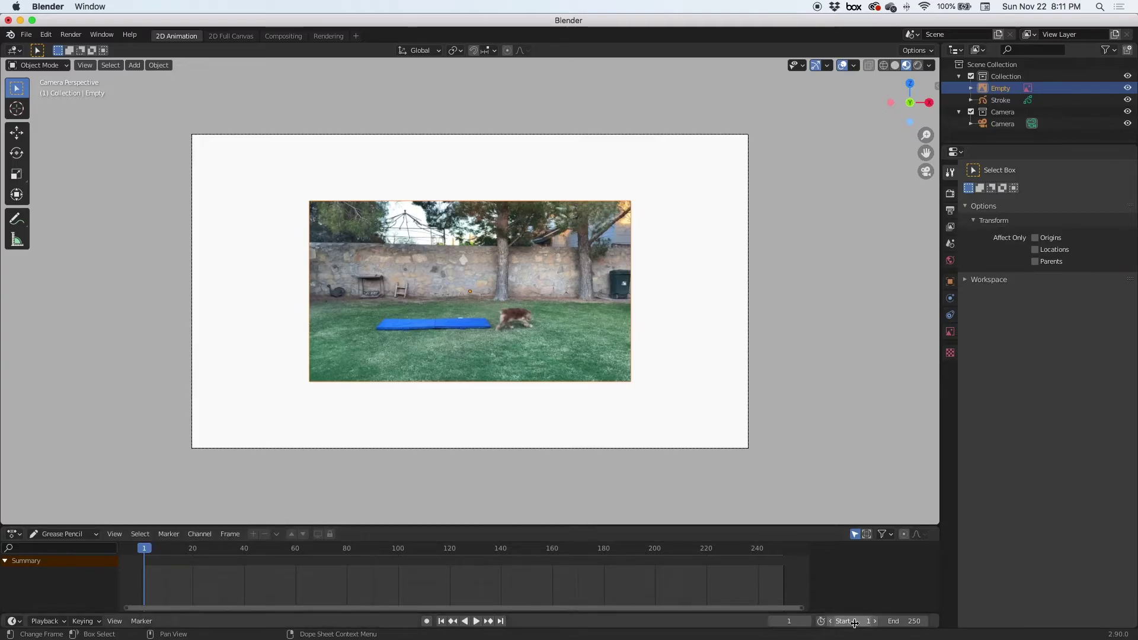
Set the scene end frame to 100, then play the walk video and stop at frame 70.
left_click(920, 624)
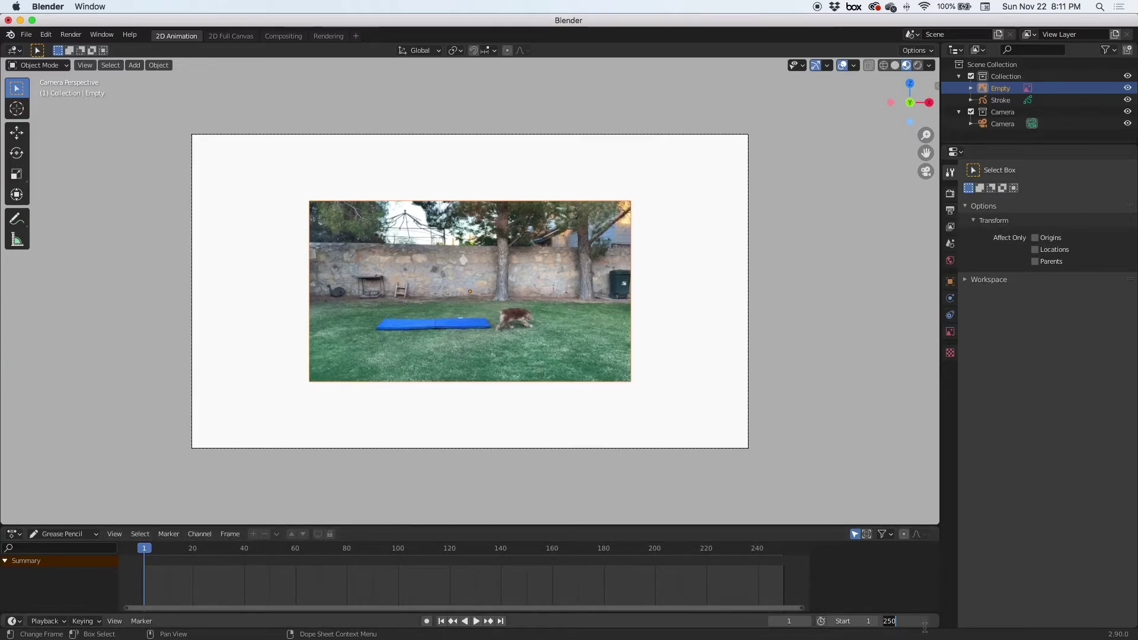
type("100")
key("Return")
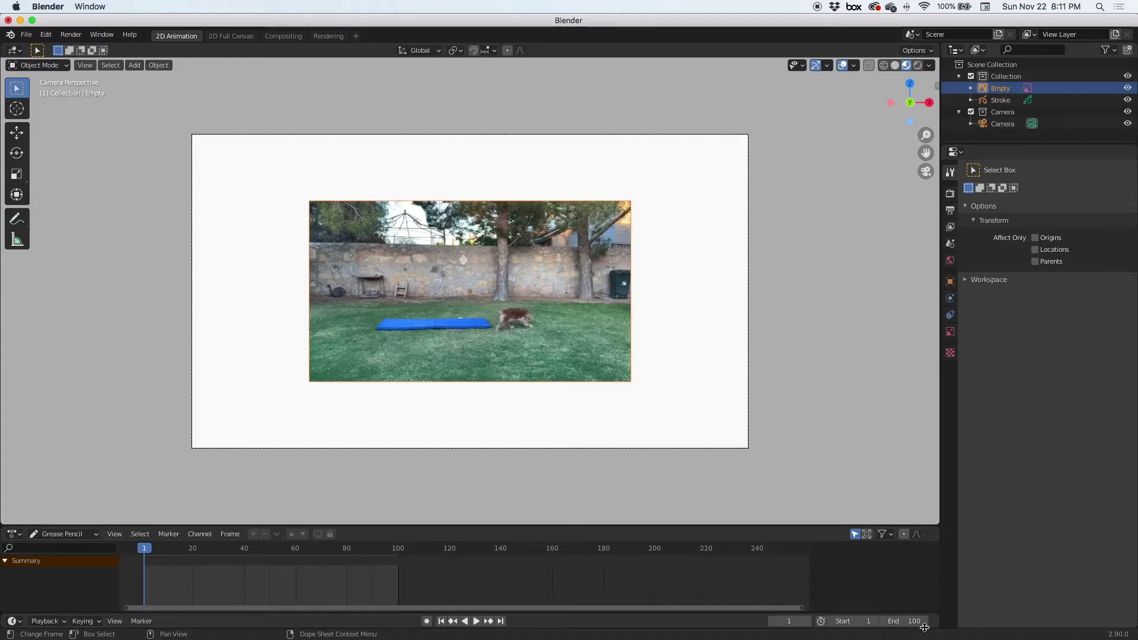
left_click(475, 621)
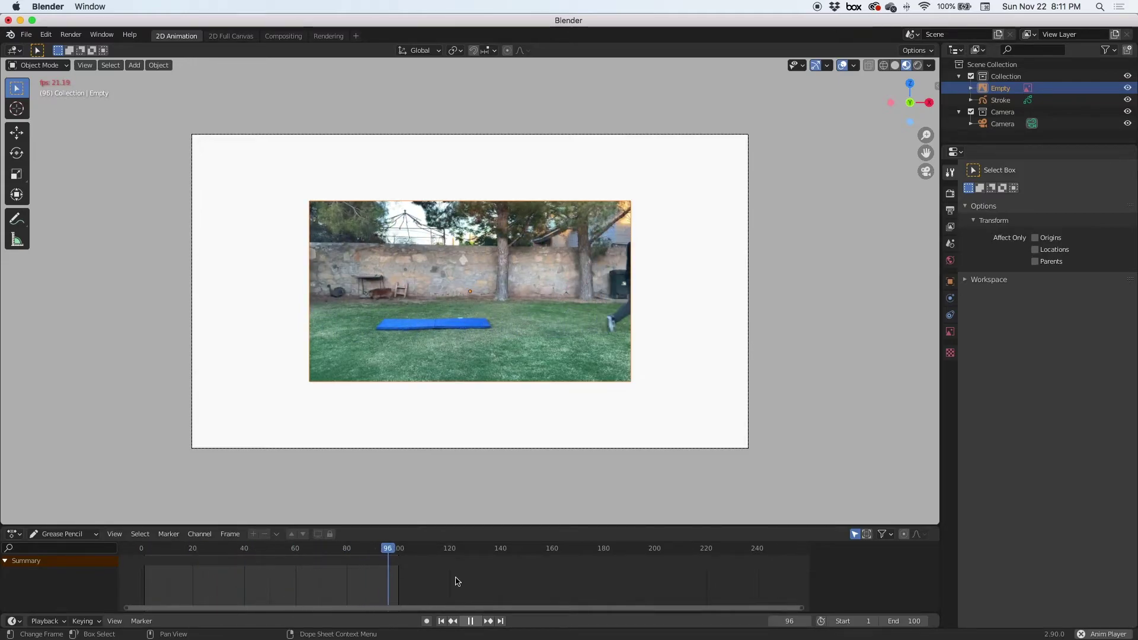
left_click(471, 622)
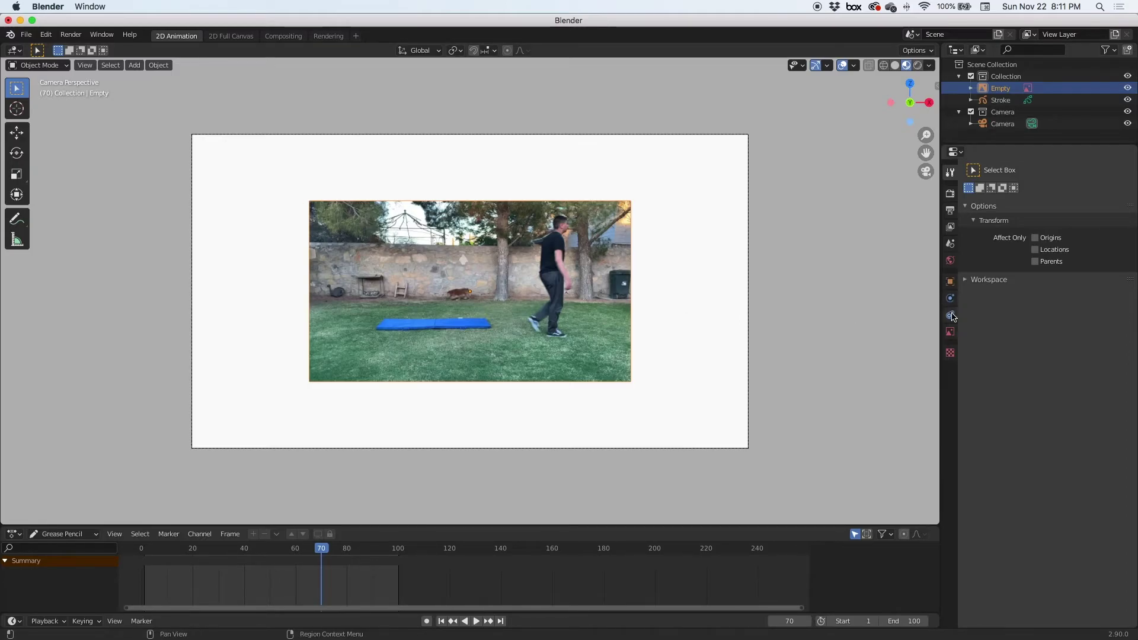
Enable Transparency on the walk reference video and try lowering its Opacity.
left_click(951, 333)
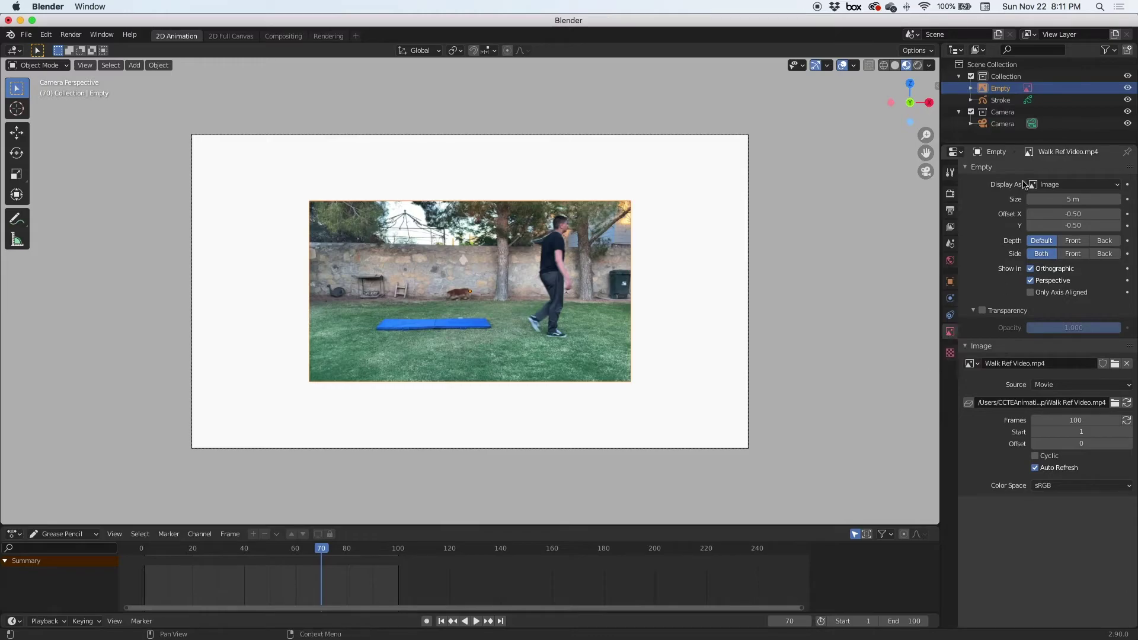
left_click(984, 311)
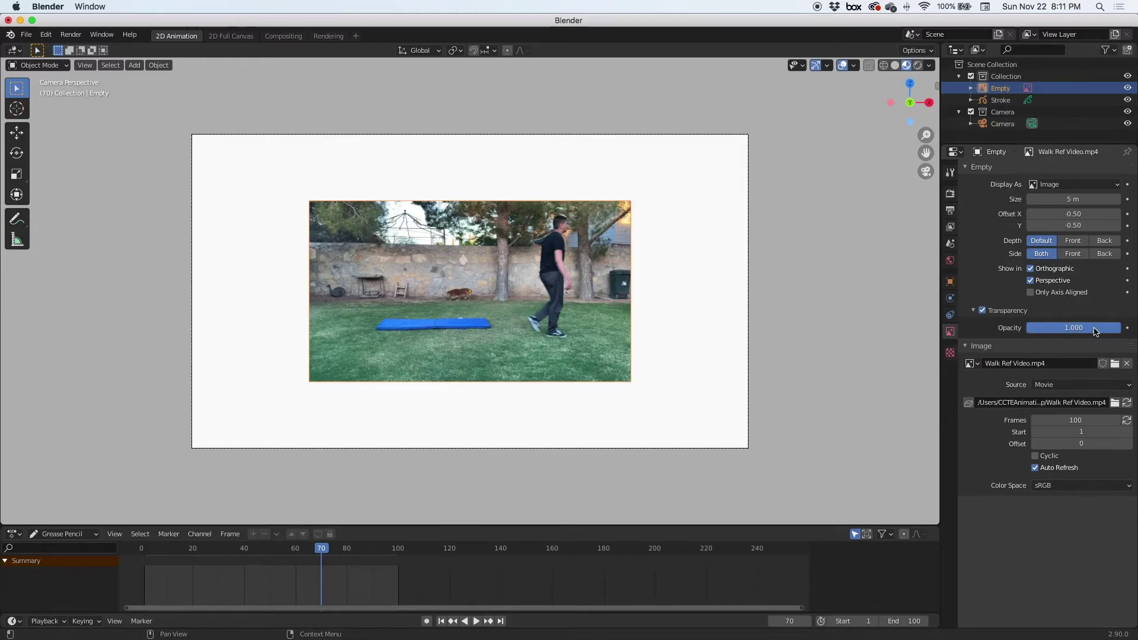
mouse_move(1096, 332)
left_mouse_down()
mouse_move(1045, 331)
mouse_move(1096, 331)
left_mouse_up()
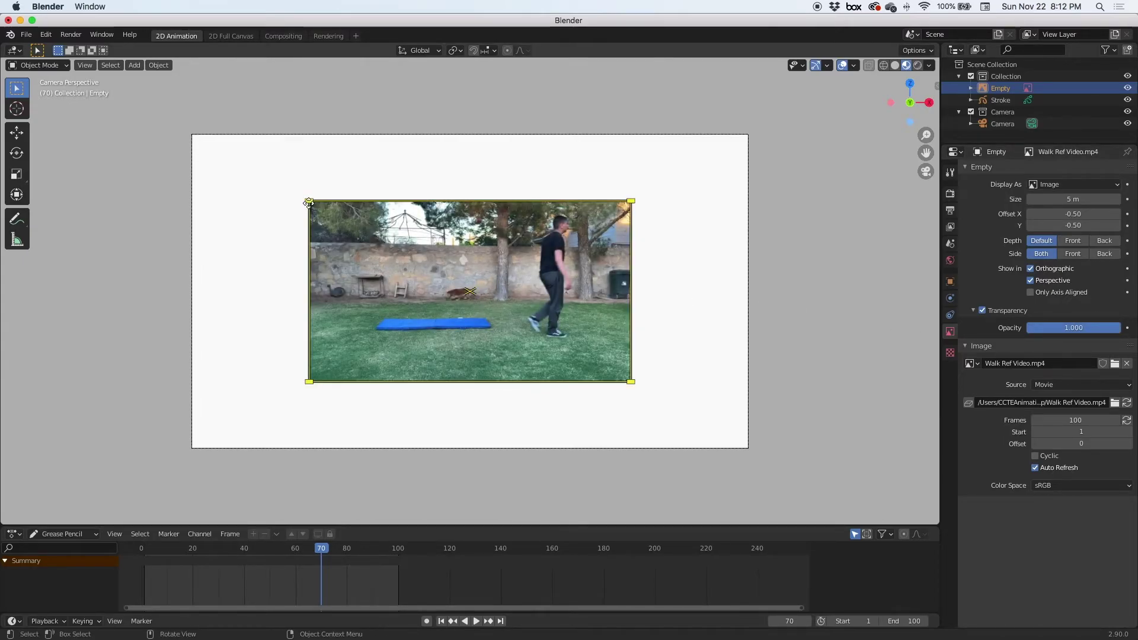
Shrink the walk reference video to 3 m and place it in the camera frame's upper right.
left_click_drag(308, 202, 191, 133)
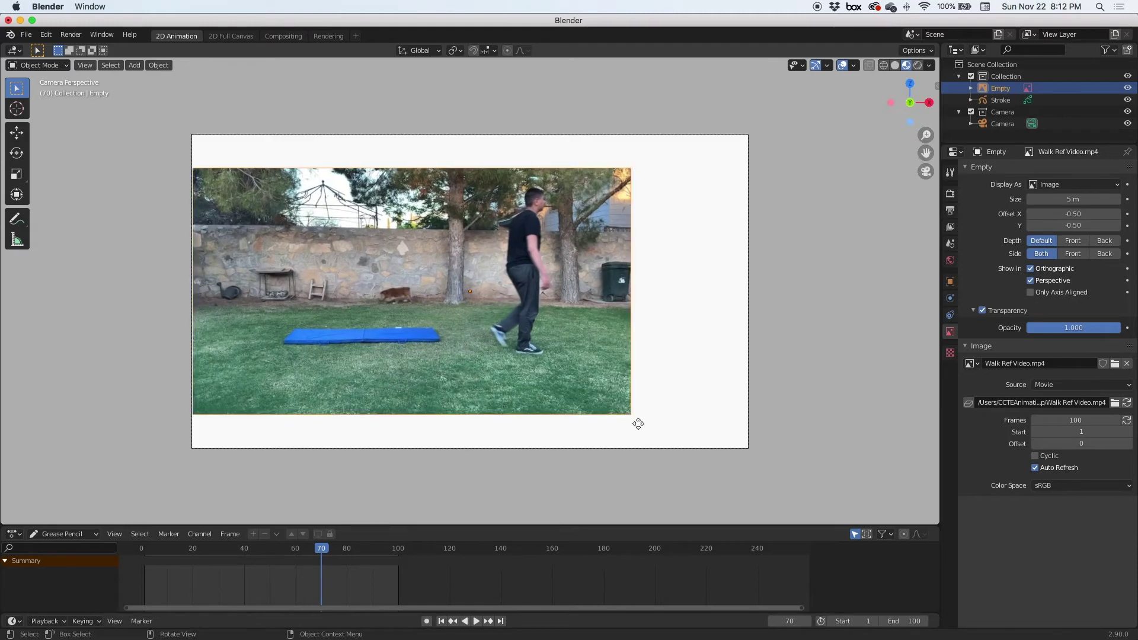
left_click_drag(631, 415, 750, 471)
left_click_drag(471, 321, 409, 321)
left_click_drag(686, 452, 318, 241)
left_click_drag(226, 187, 611, 214)
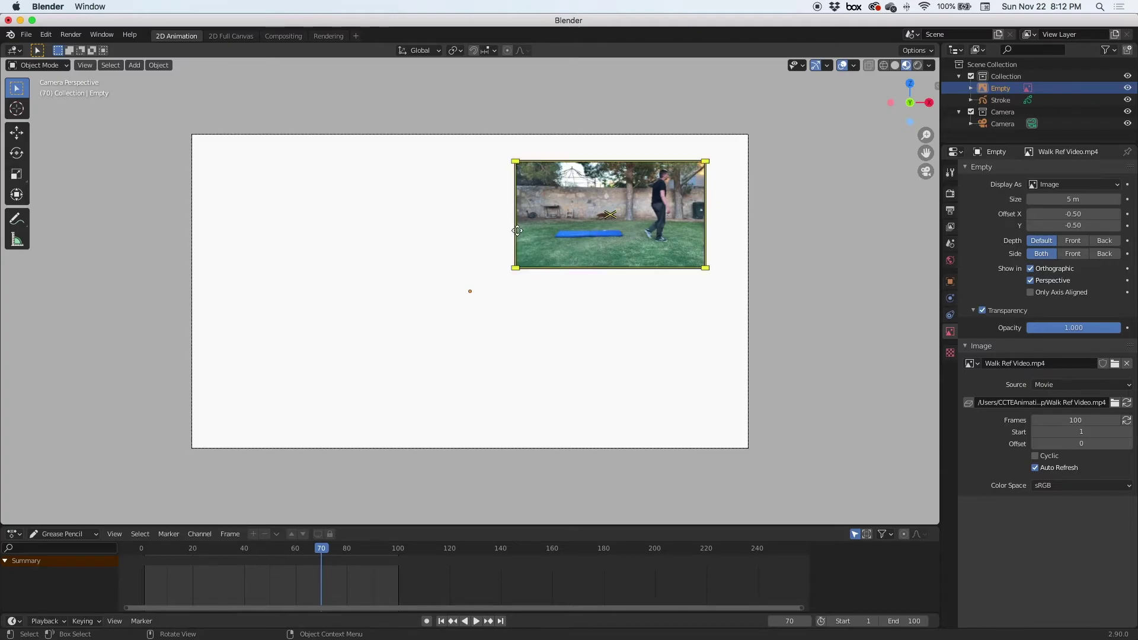
left_click(373, 238)
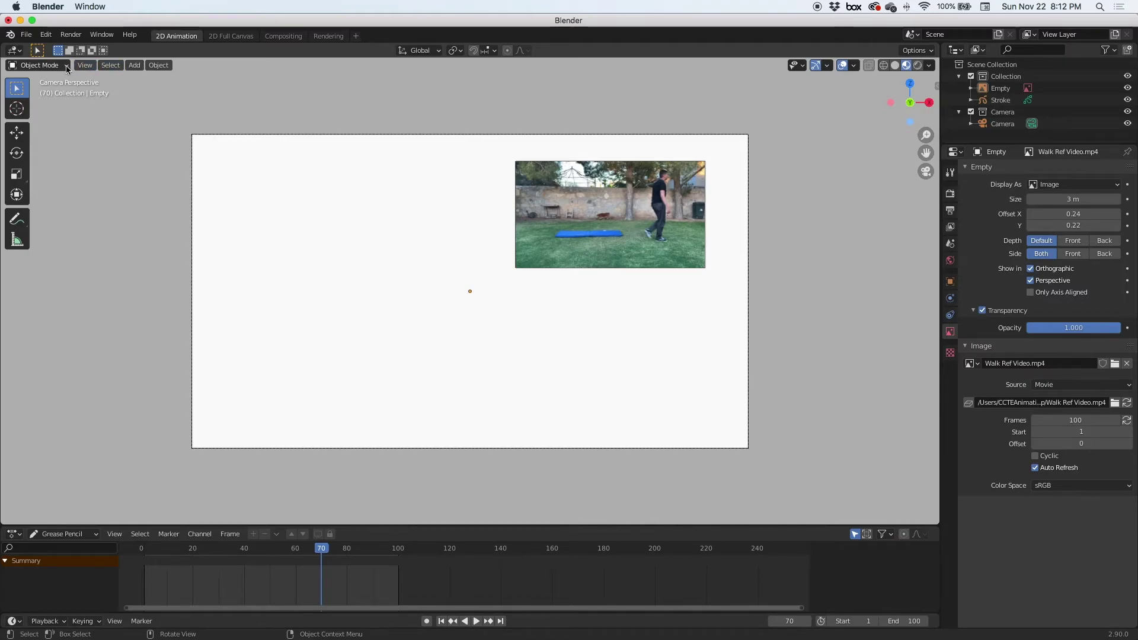
Add 0001-0029.mp4 as a second reference image, with movie files shown in the filter.
left_click(134, 65)
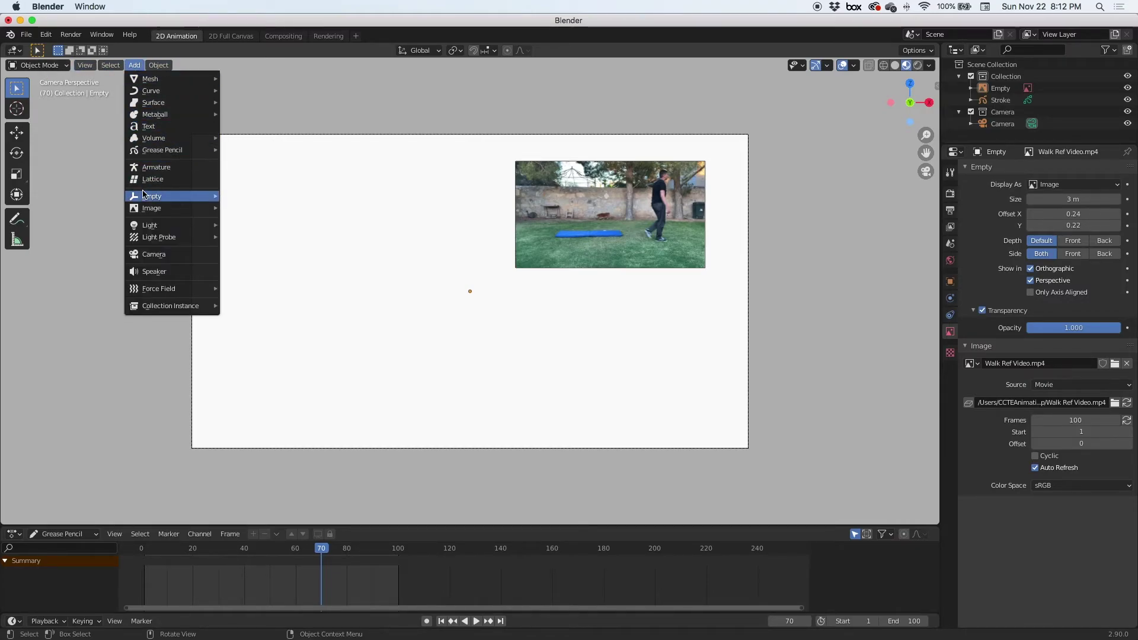
mouse_move(196, 208)
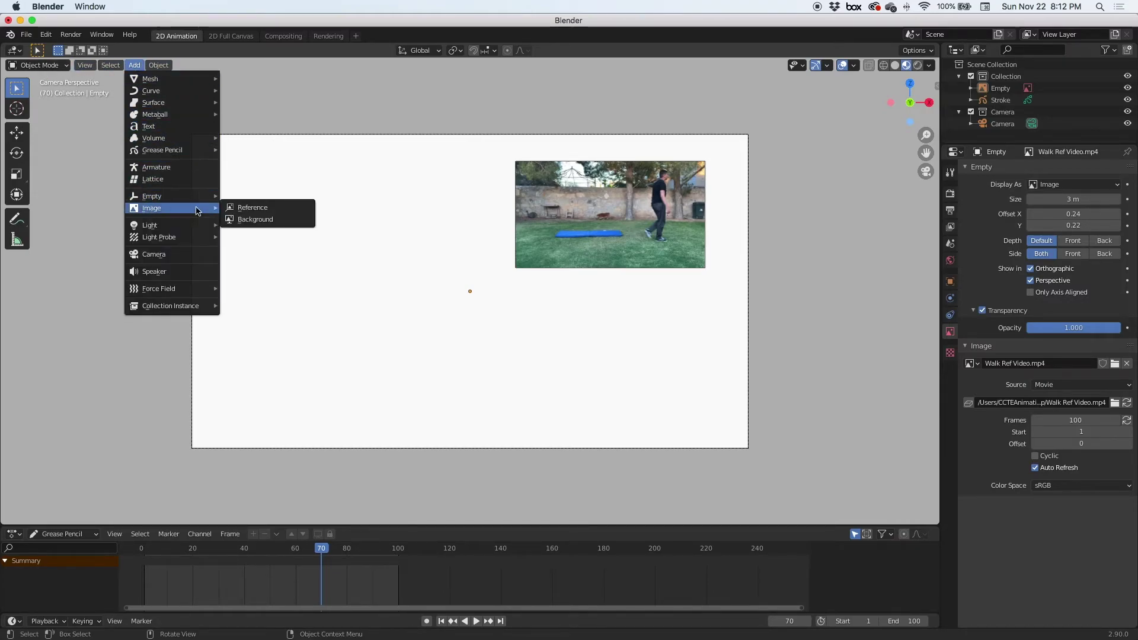
left_click(247, 209)
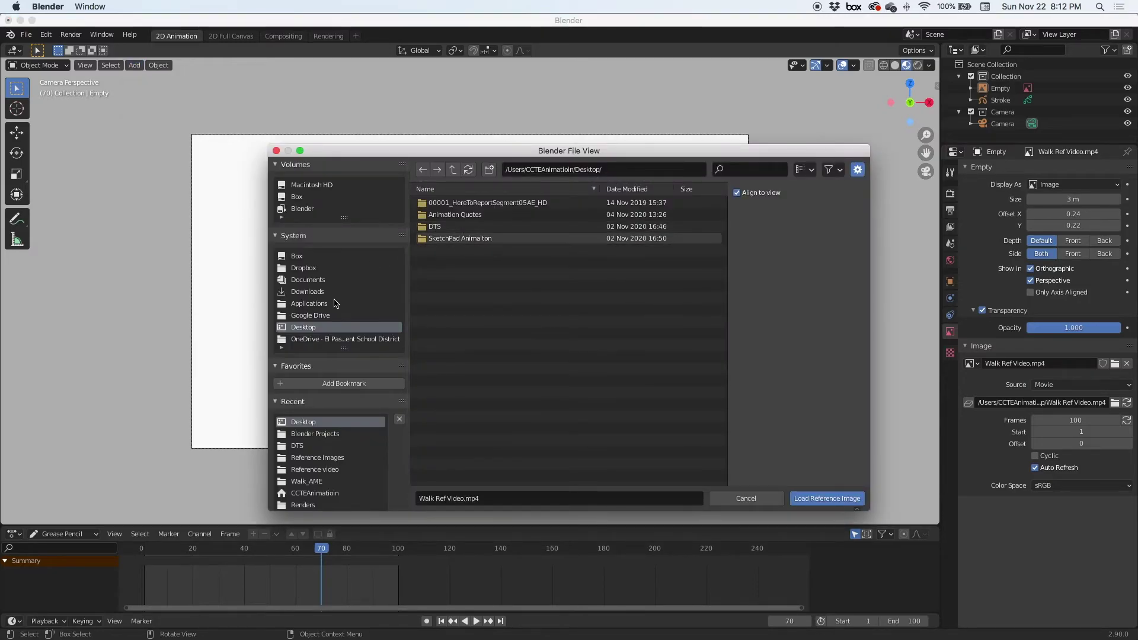
left_click(834, 176)
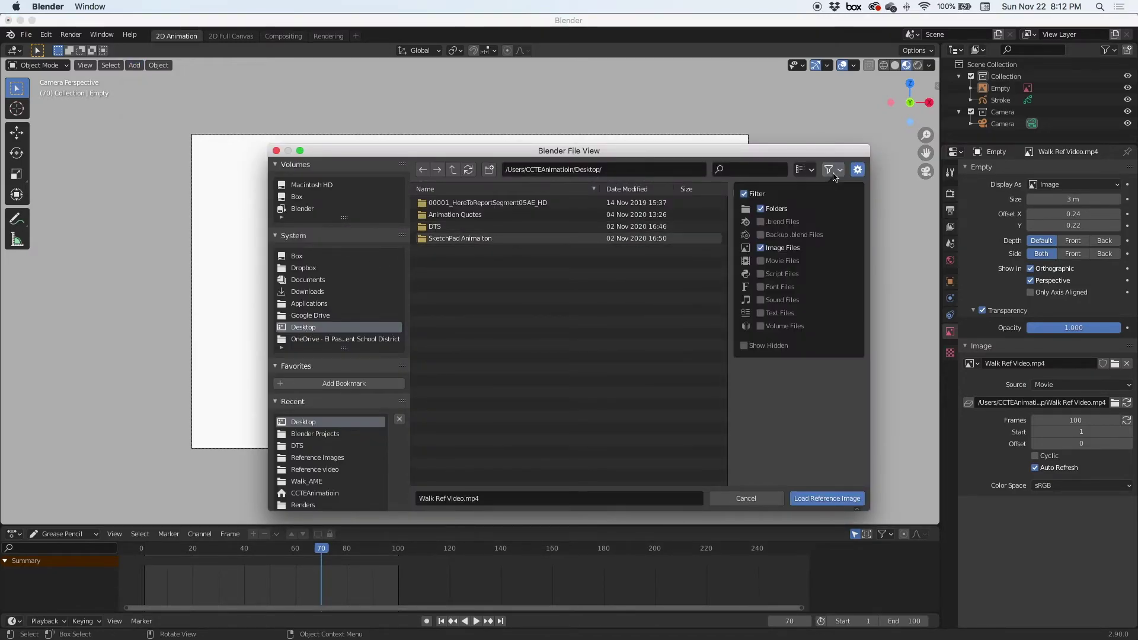
left_click(788, 264)
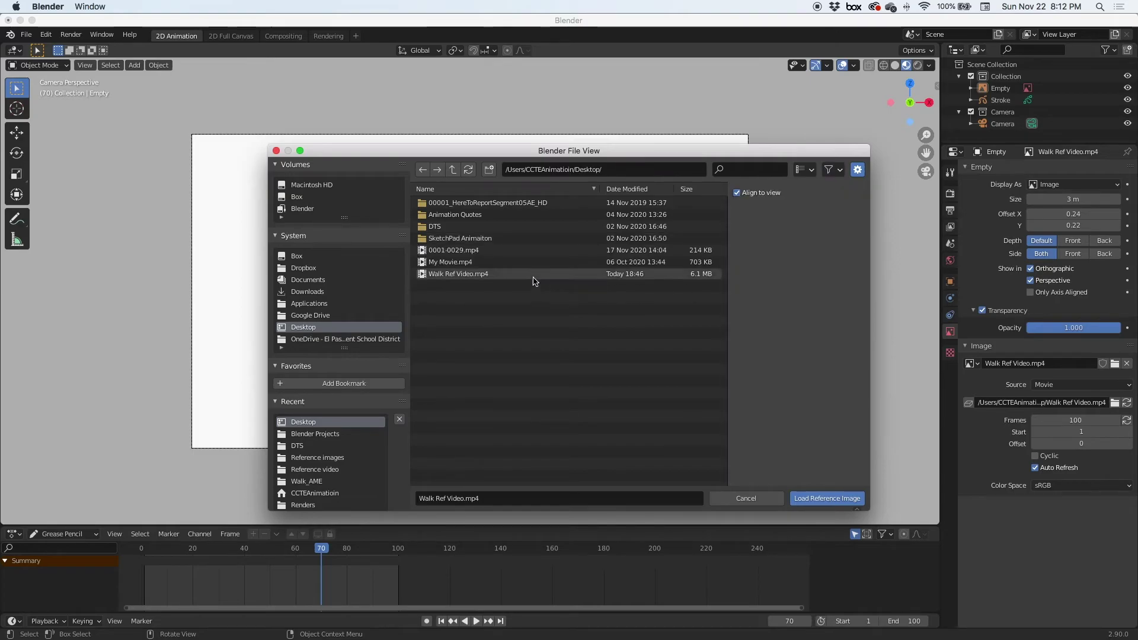
left_click(468, 250)
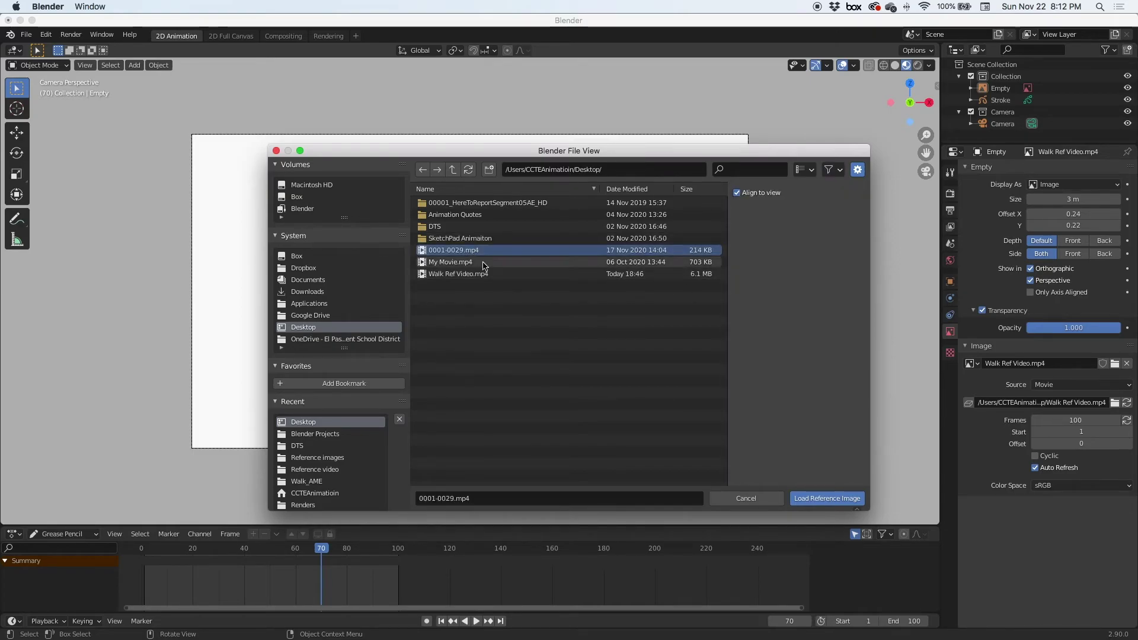
left_click(828, 498)
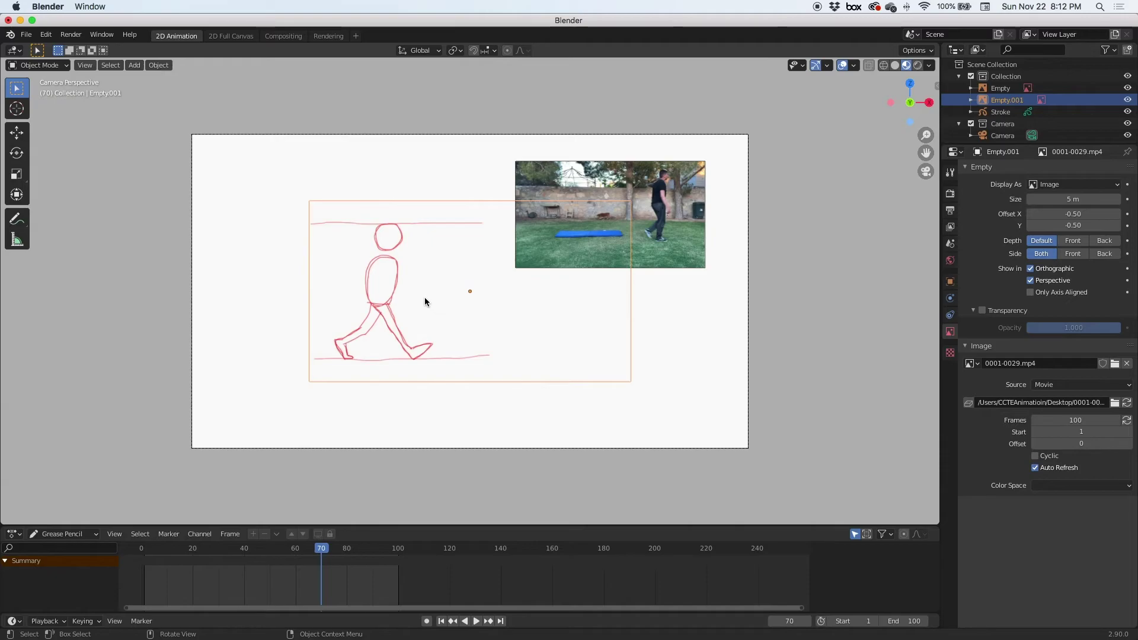
Move the walk-cycle sketch up-left of the live-action clip and play both references together.
key("g")
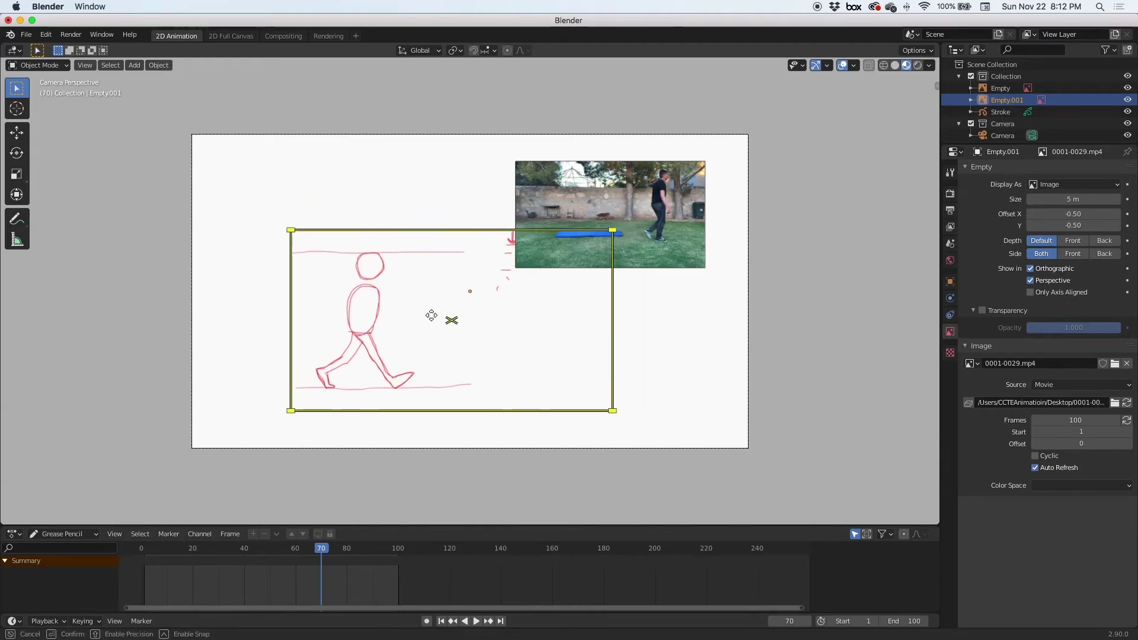
left_click(409, 271)
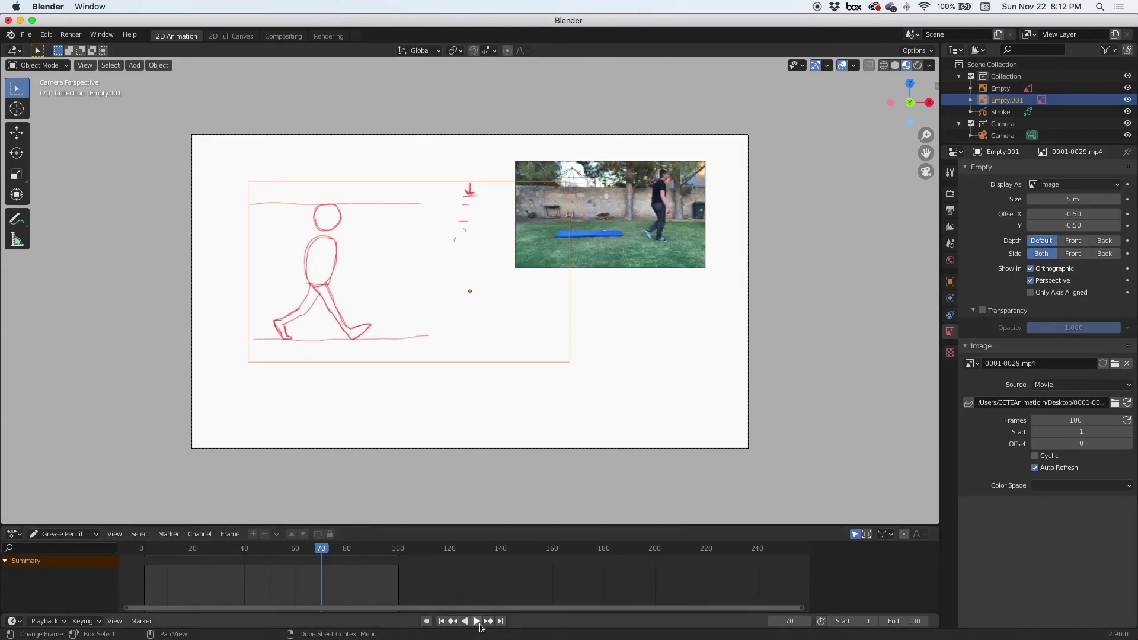
left_click(478, 621)
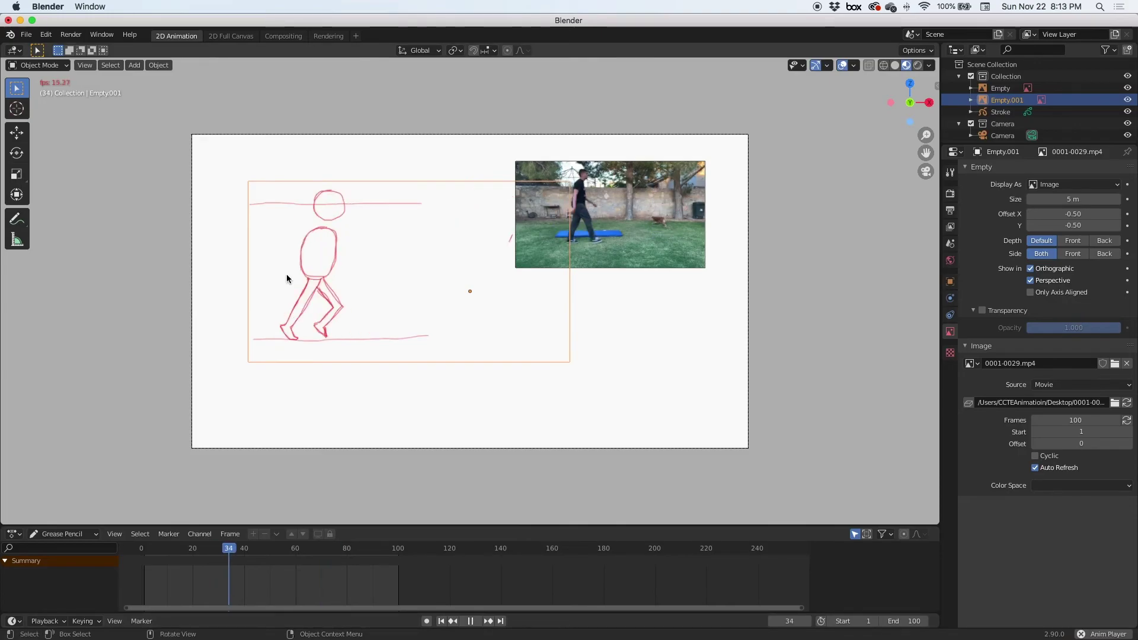